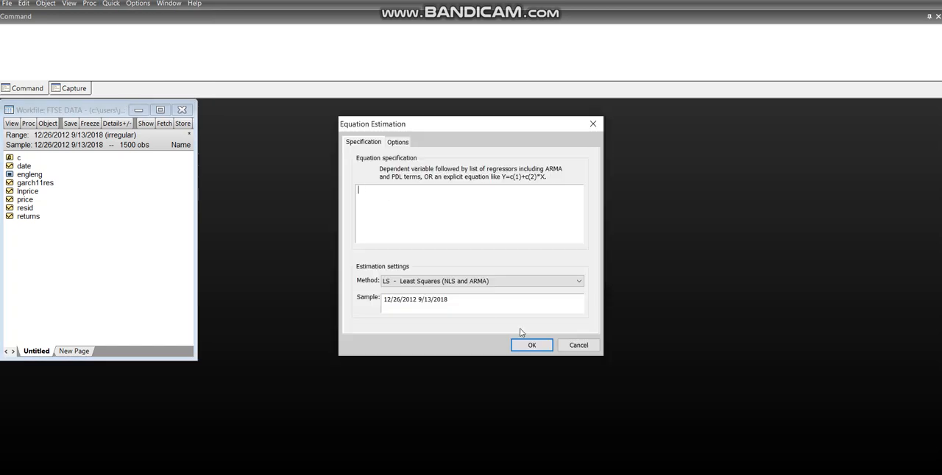
Step: Set the estimation method to ARCH and enter the mean equation "returns ar(1) ar(2) ar(3) ar(4) ma(1) ma(2)"
left_click(490, 281)
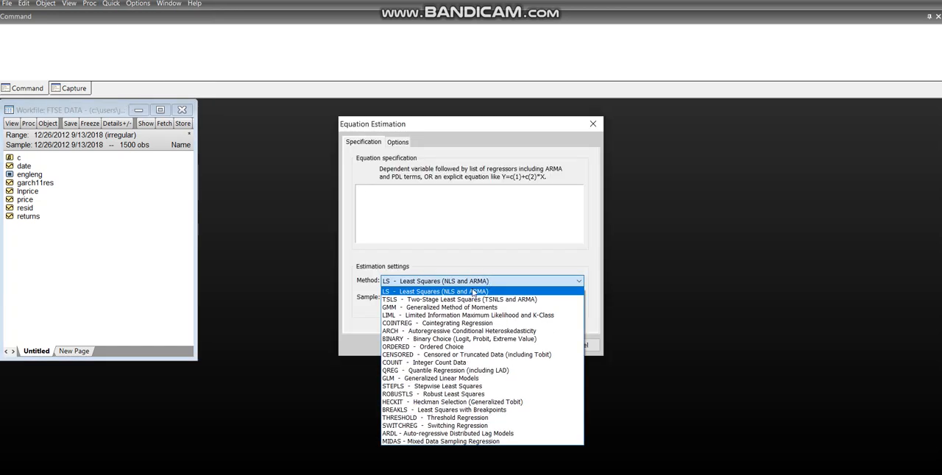
left_click(430, 331)
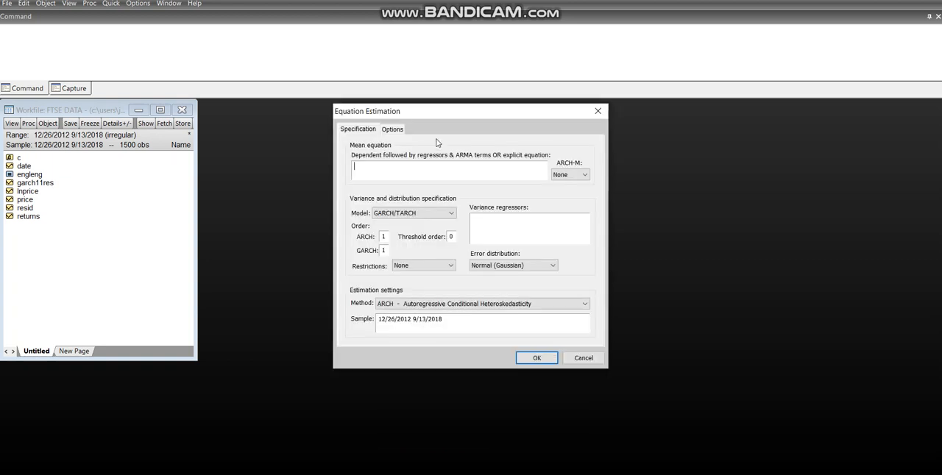
left_click(410, 176)
type("retunrns ar(1) ar(2) ar(3) ar(4) ma(1) ma(2")
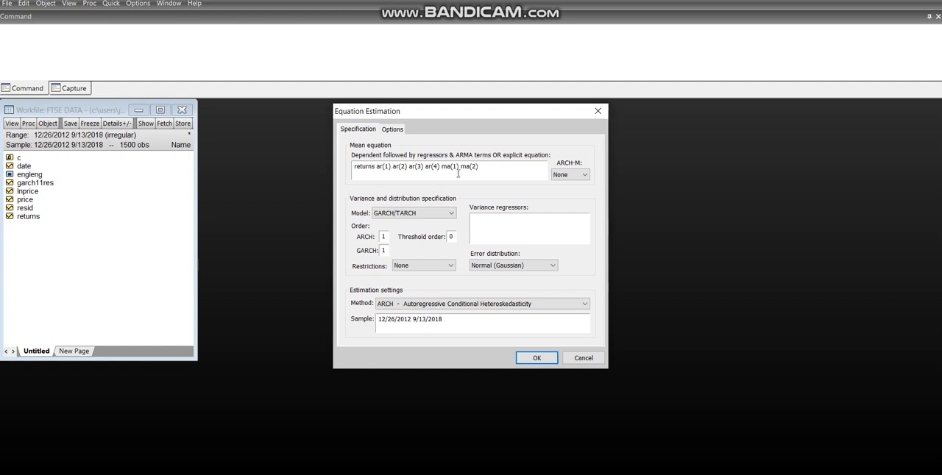
Step: Estimate the GARCH equation with the EViews legacy optimization method and enlarge its output window to show the full results
left_click(391, 130)
left_click(420, 162)
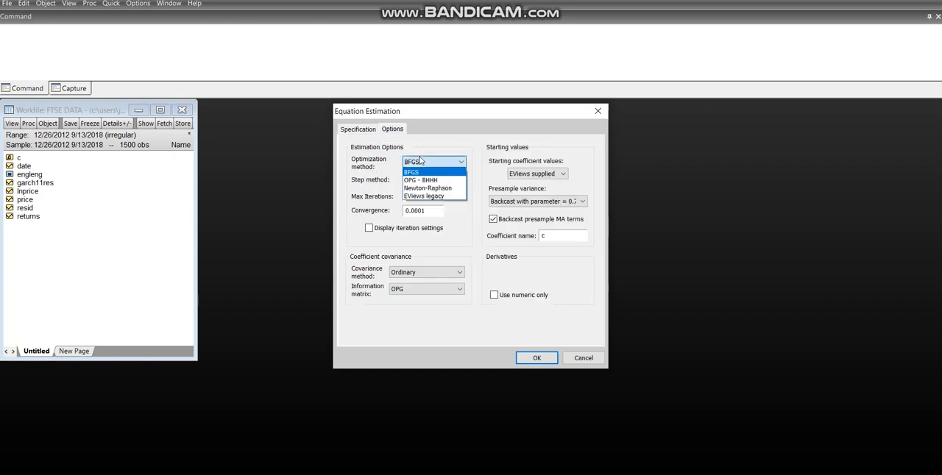
left_click(429, 196)
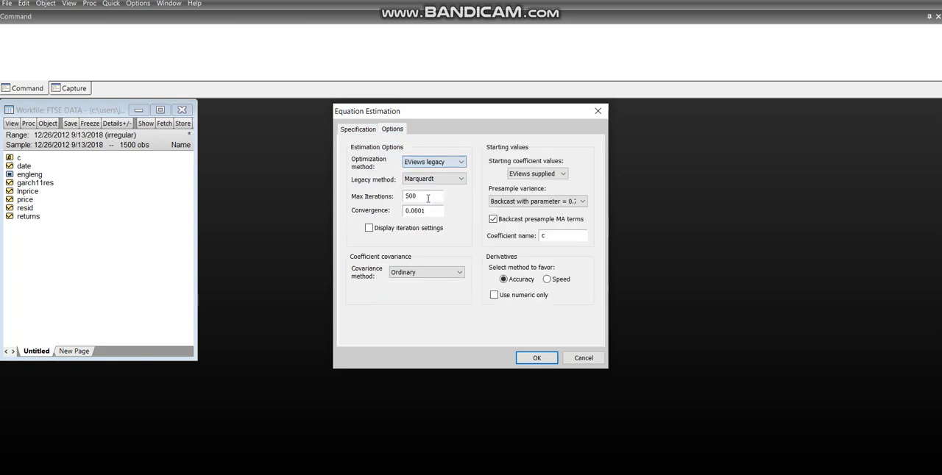
left_click(349, 131)
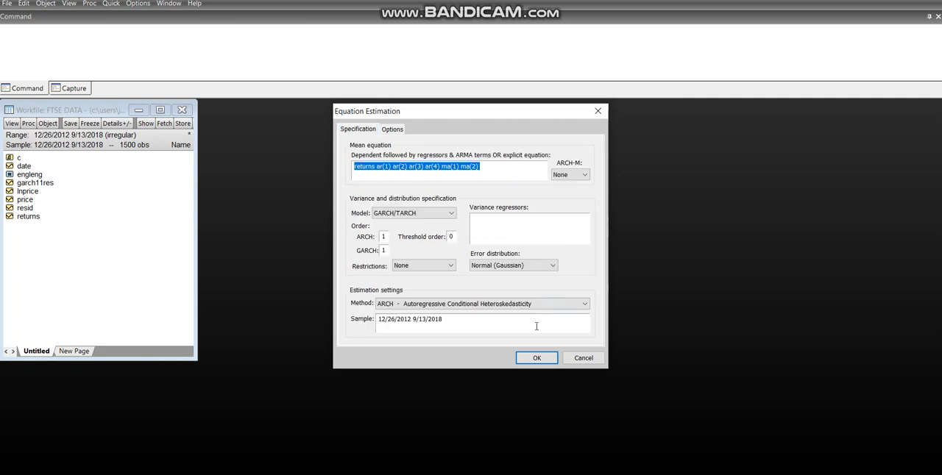
left_click(535, 359)
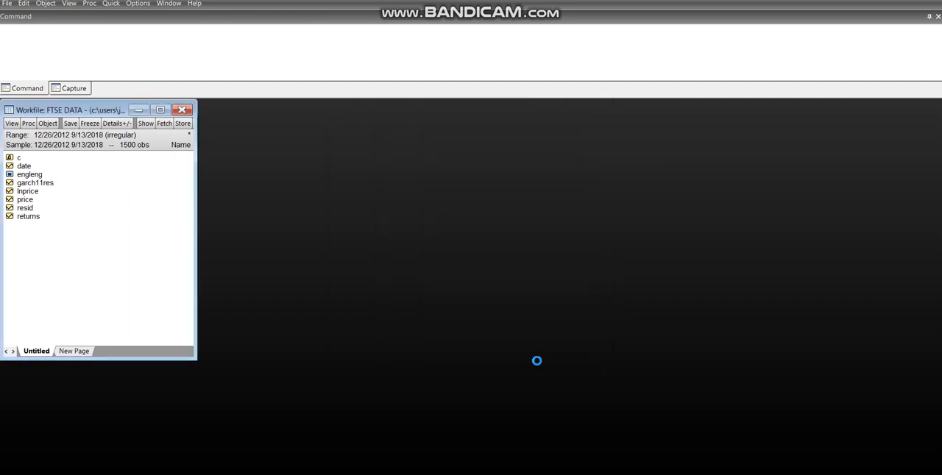
left_click_drag(210, 216, 367, 117)
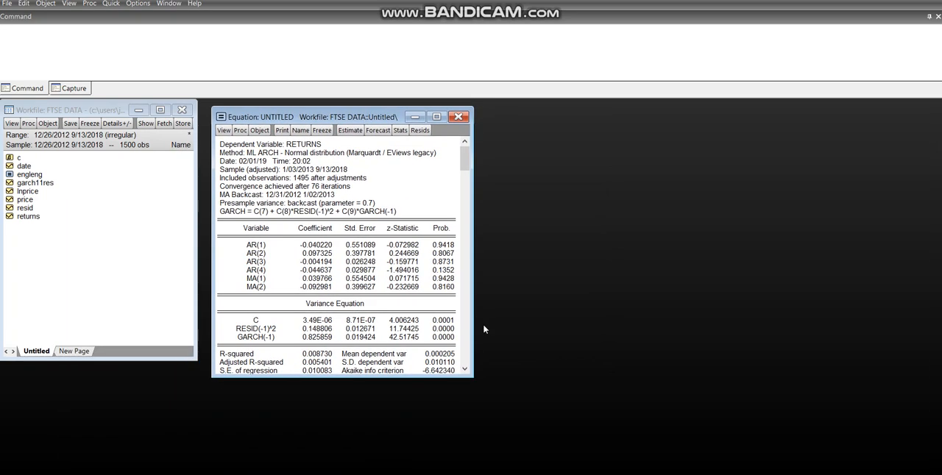
left_click_drag(472, 377, 693, 433)
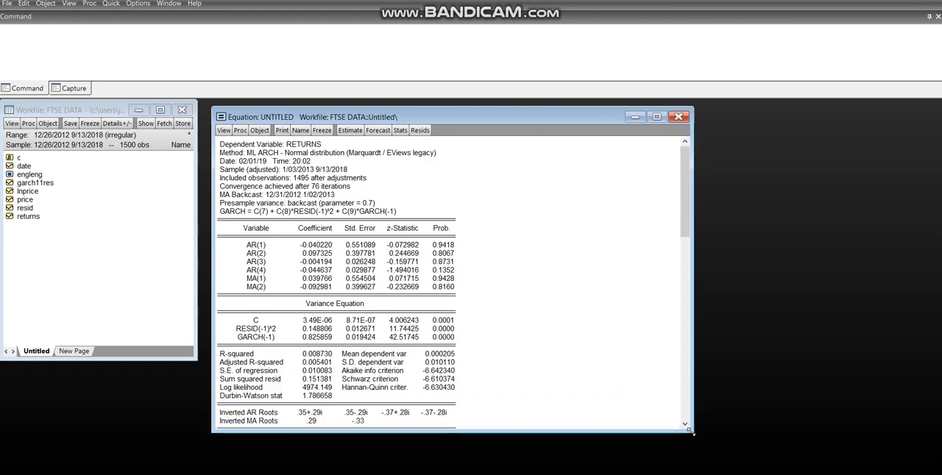
Step: Switch to PowerPoint and highlight the squared residual term in the Engle and Ng regression
key("alt+Tab")
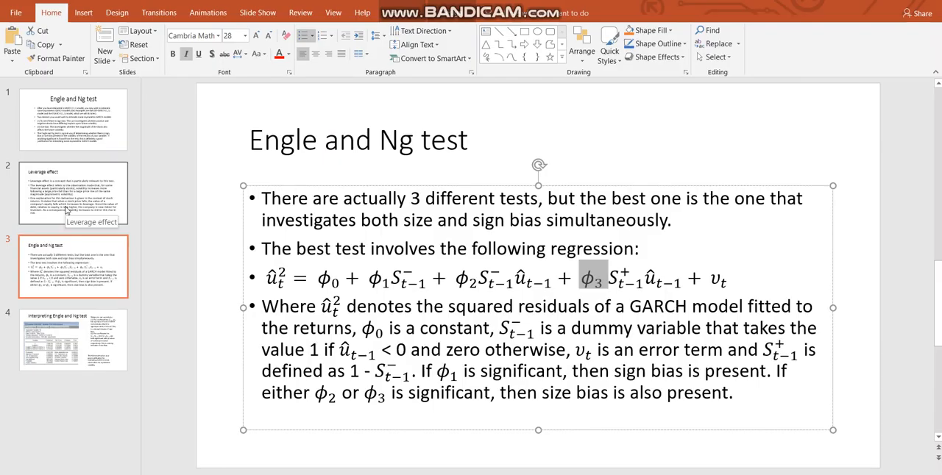
double_click(276, 282)
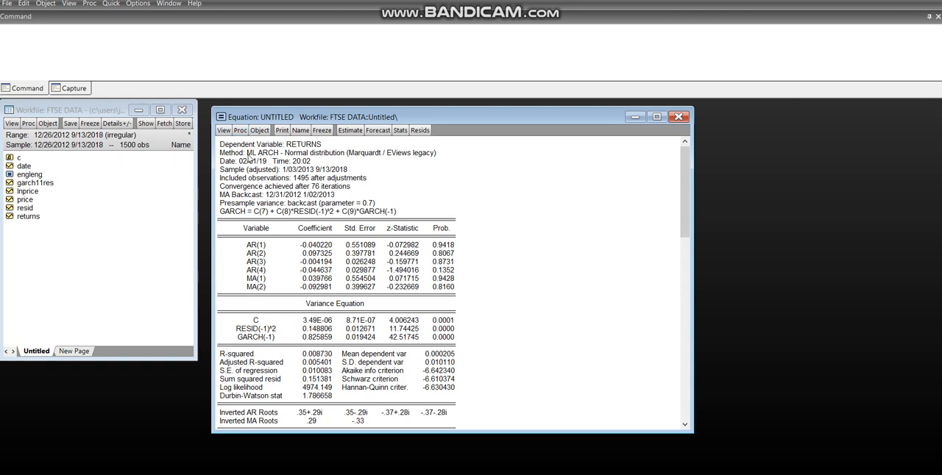
Step: In EViews, make an ordinary residual series from the equation named garch11res, replacing the existing series
left_click(238, 132)
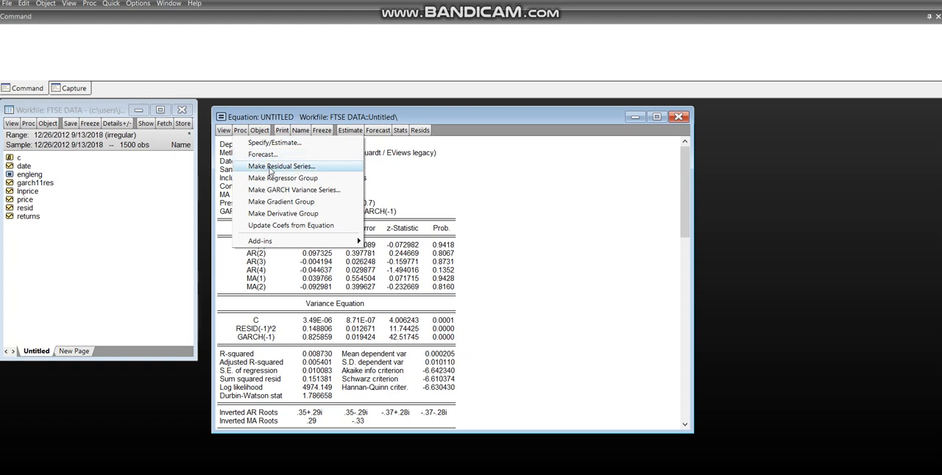
left_click(265, 170)
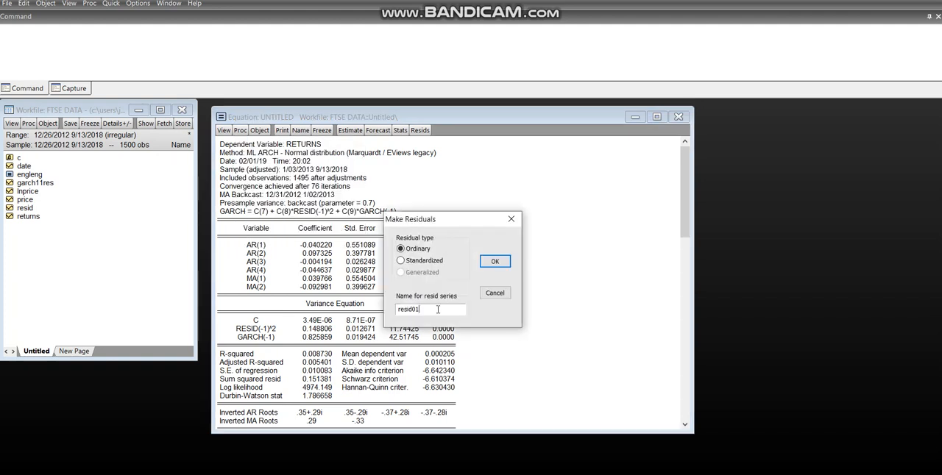
key("BackSpace")
key("BackSpace")
key("BackSpace")
type("garch11res")
left_click(493, 264)
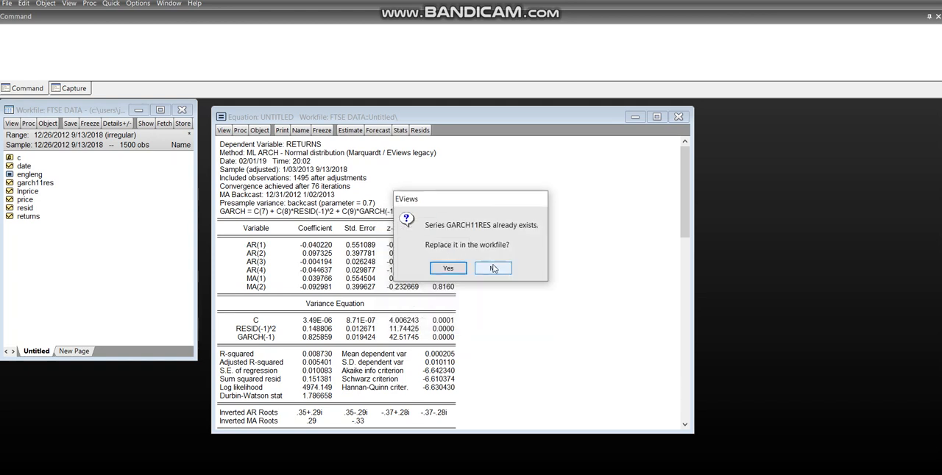
left_click(448, 269)
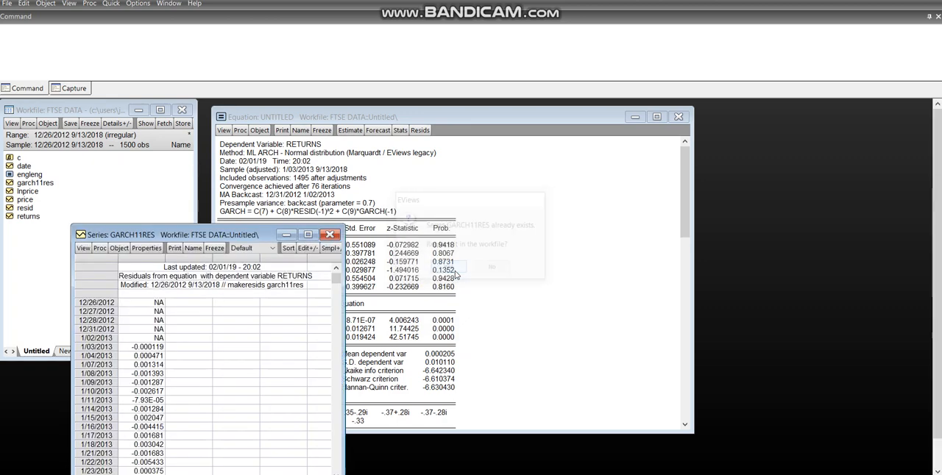
Step: Close and delete the untitled equation, and move the garch11res series window clear of the workfile window
left_click_drag(164, 239, 100, 156)
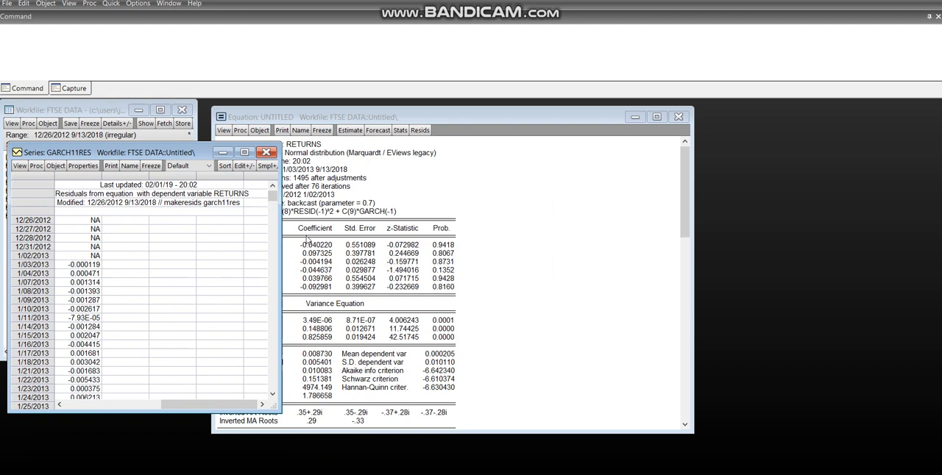
left_click(679, 117)
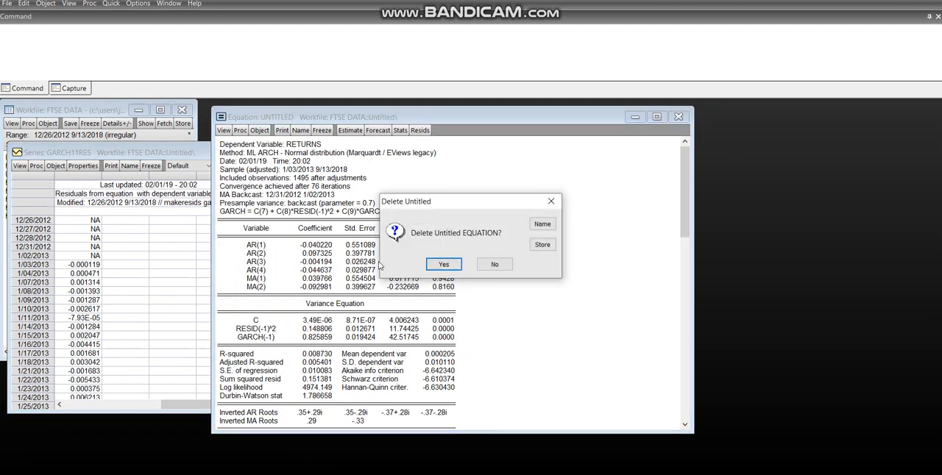
left_click(445, 265)
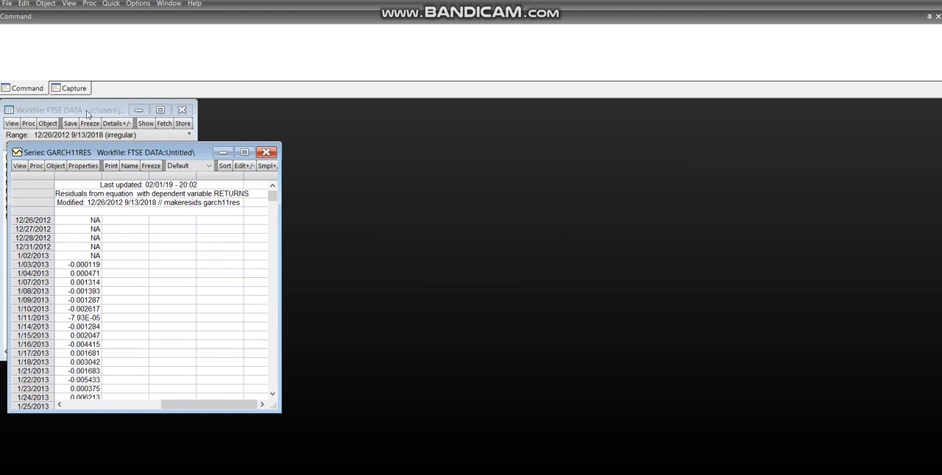
left_click_drag(109, 156, 450, 132)
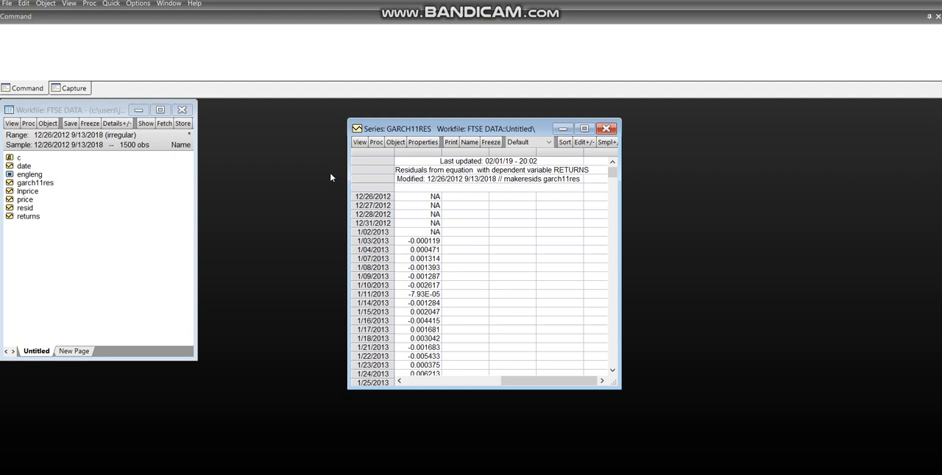
Step: Create the squared residual series with the command "series u2=garch11res^2", checking the term against the PowerPoint slide
left_click(67, 40)
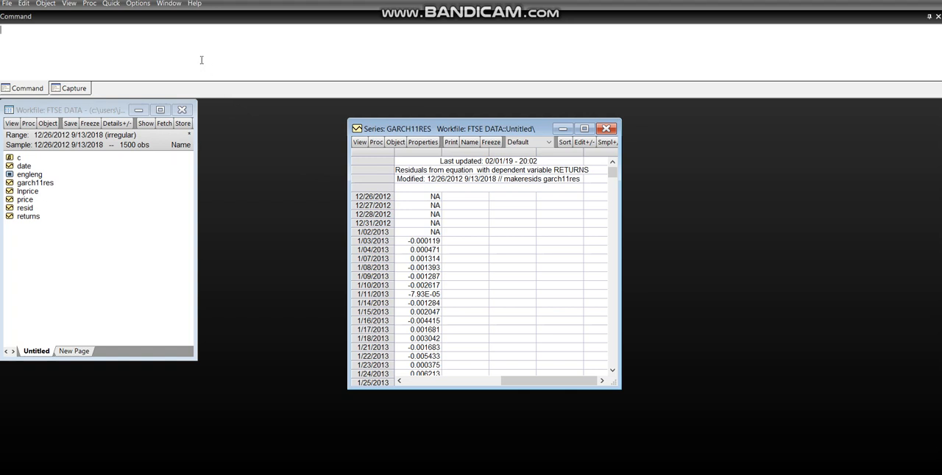
type("series")
type("u2")
left_click(438, 473)
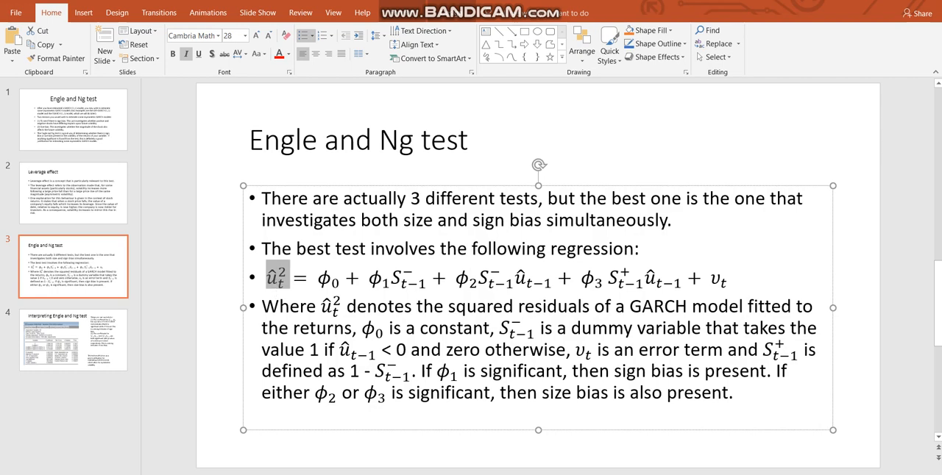
left_click(457, 473)
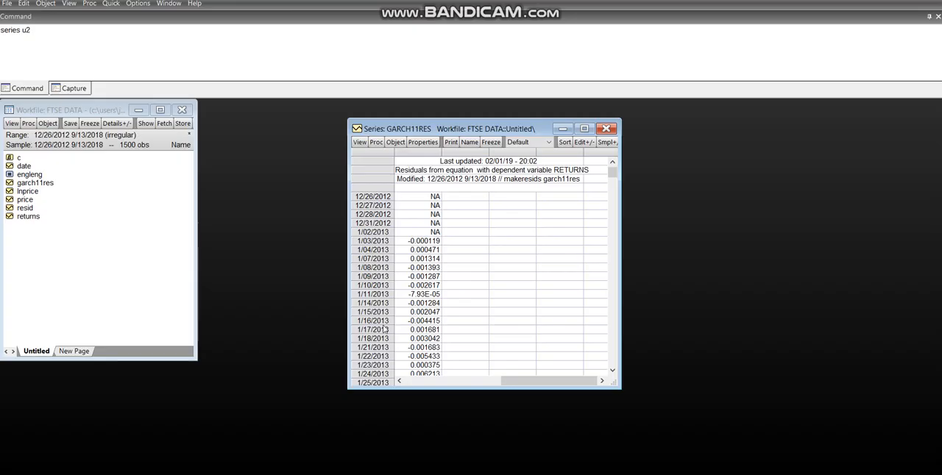
left_click(37, 37)
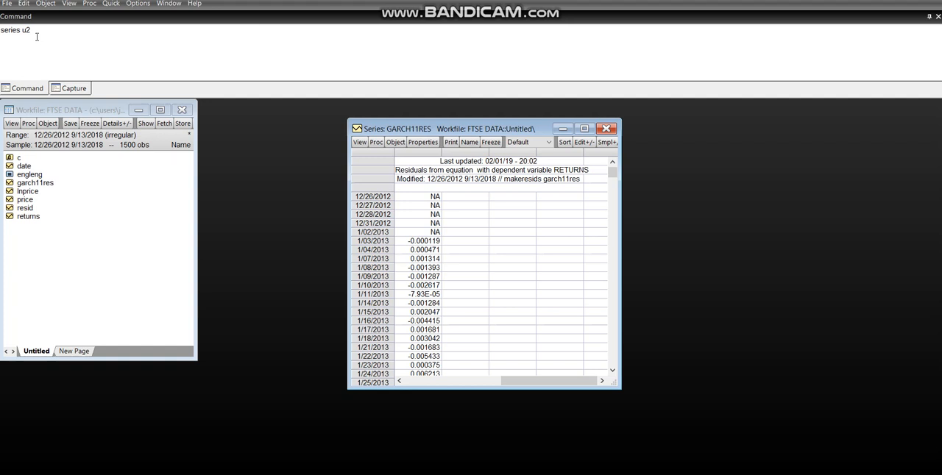
type("=garch11res^2")
key("Return")
Step: Open the u2 series next to the garch11res window and compare the values of the two series
left_click(21, 228)
right_click(20, 230)
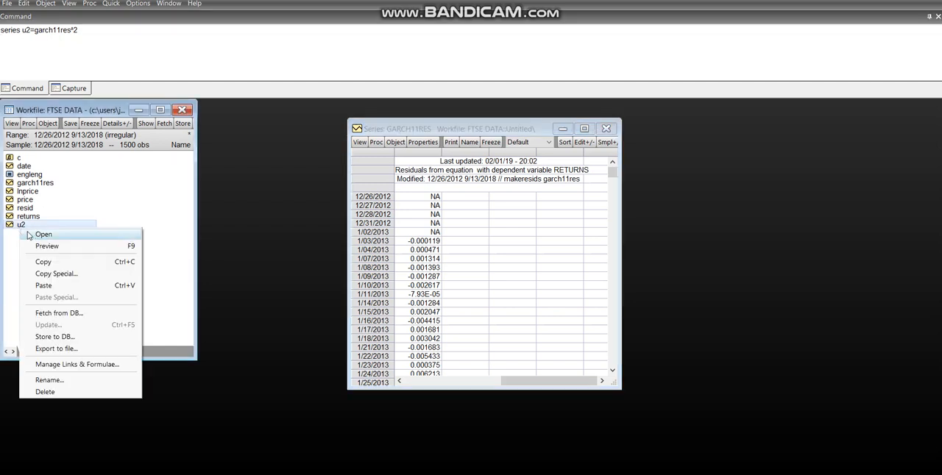
left_click(33, 236)
left_click_drag(269, 253, 627, 142)
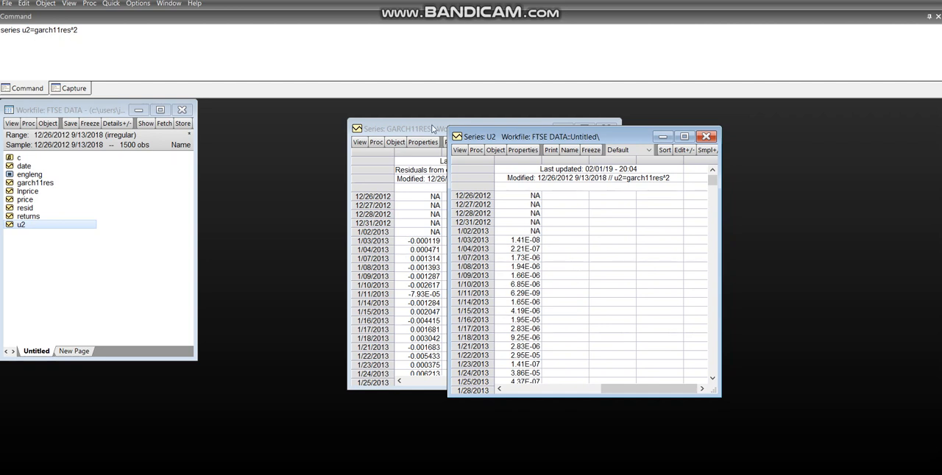
left_click(435, 129)
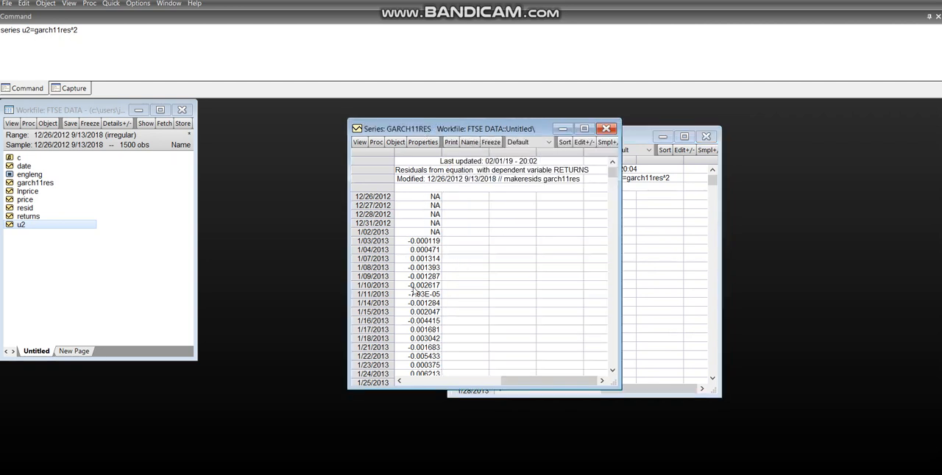
left_click(632, 138)
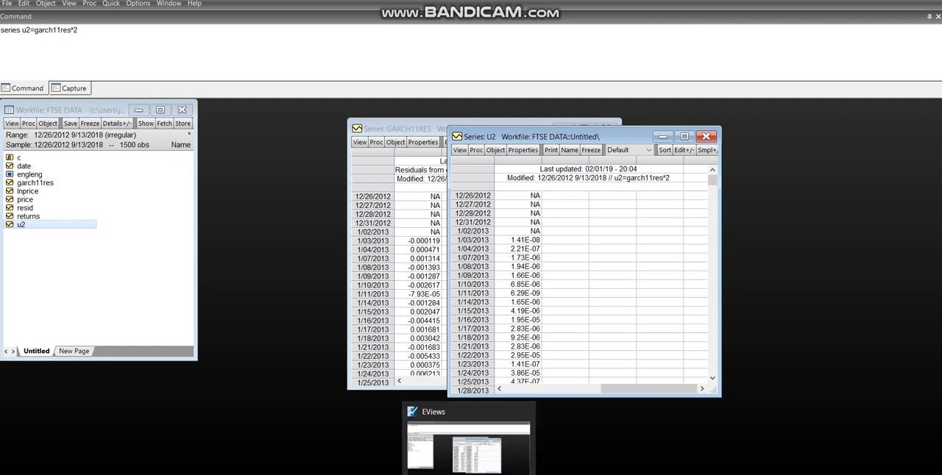
Step: Highlight the first negative-sign dummy term of the regression in PowerPoint, and return to the end of the u2 command in EViews
left_click(452, 434)
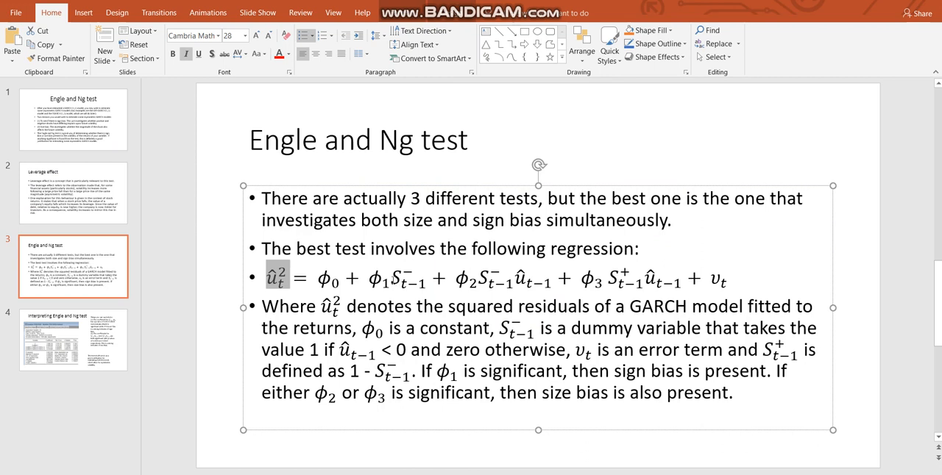
double_click(415, 281)
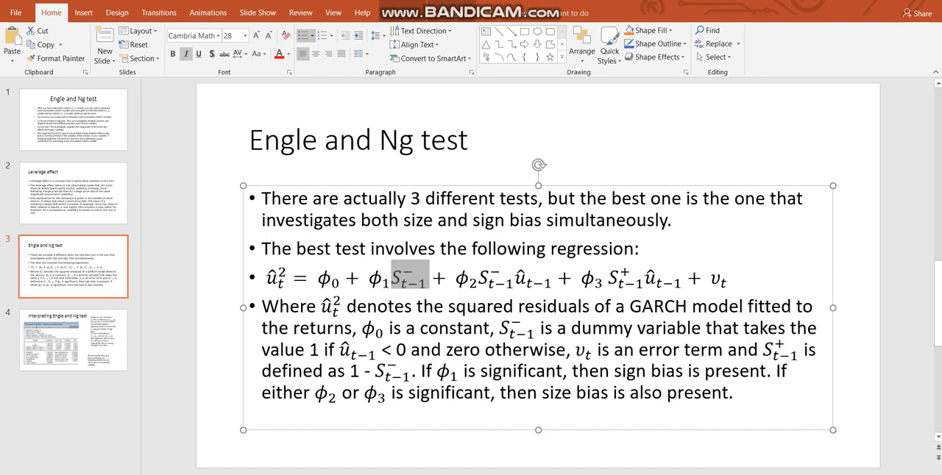
left_click(470, 471)
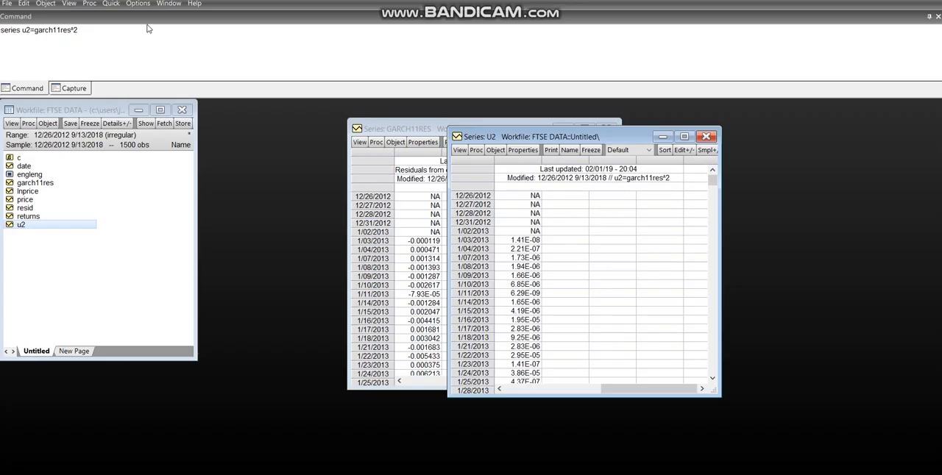
left_click(100, 28)
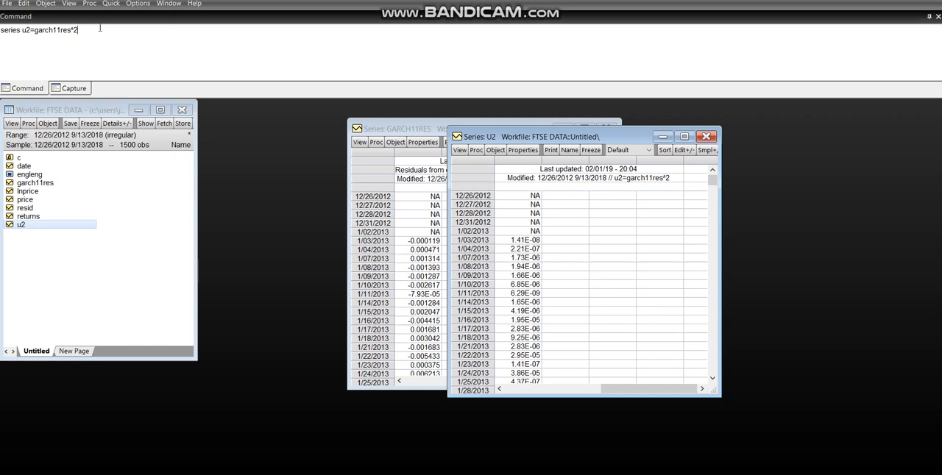